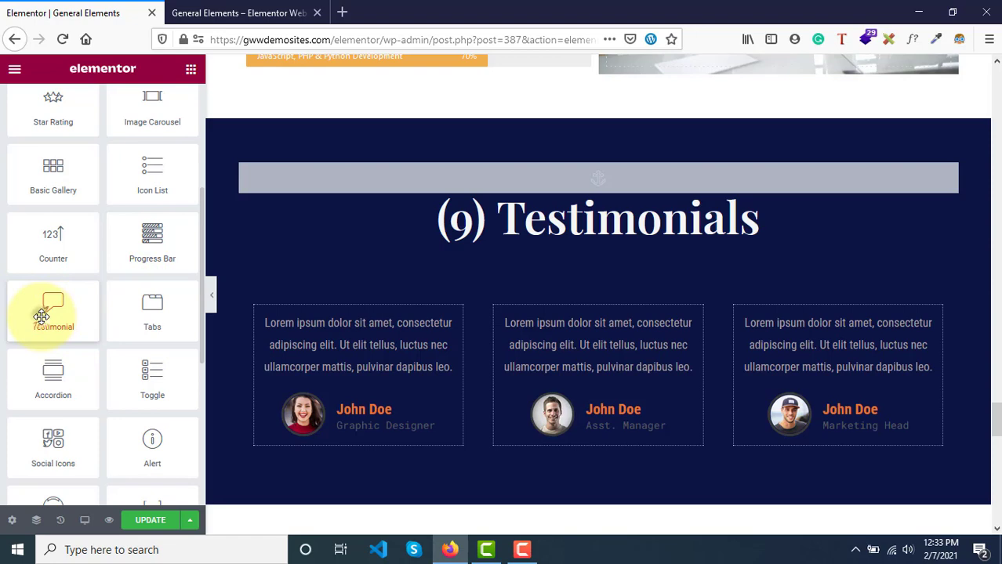
- Add a Testimonial widget above the first column's testimonial with the content "Hey! Really Appreciate the service and Quality of work done on time."
left_click_drag(42, 316, 351, 337)
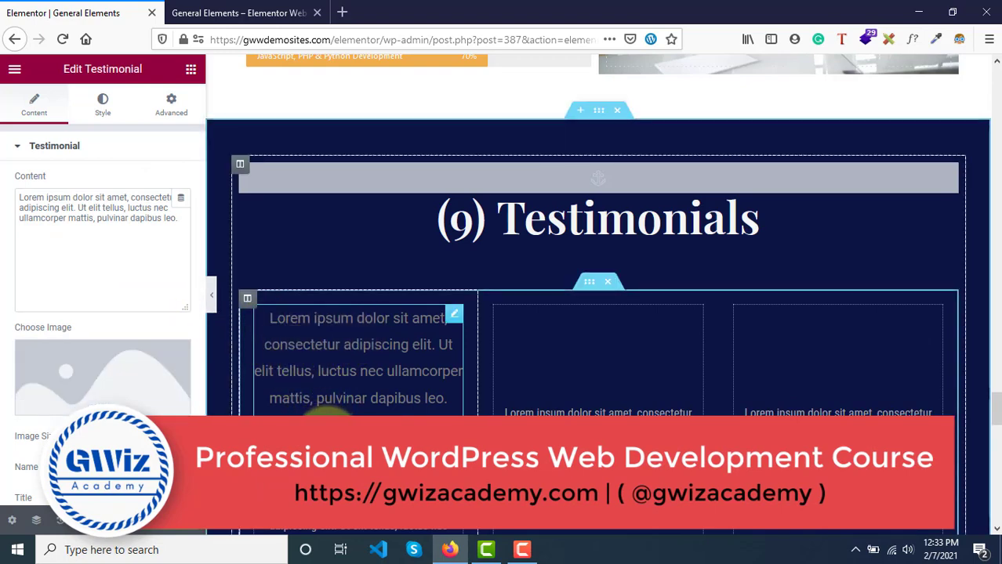
scroll(330, 408, "down", 2)
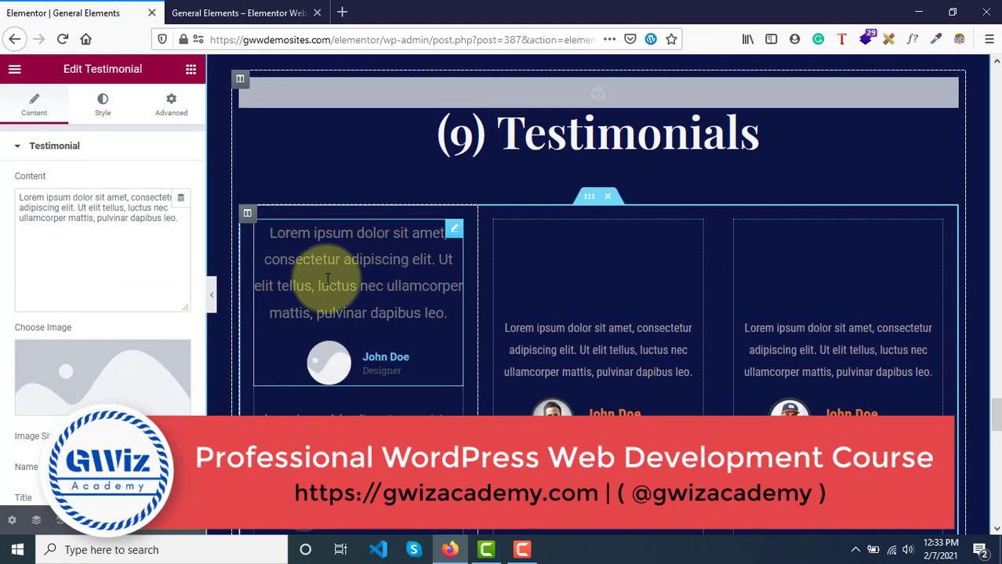
left_click_drag(94, 226, 2, 197)
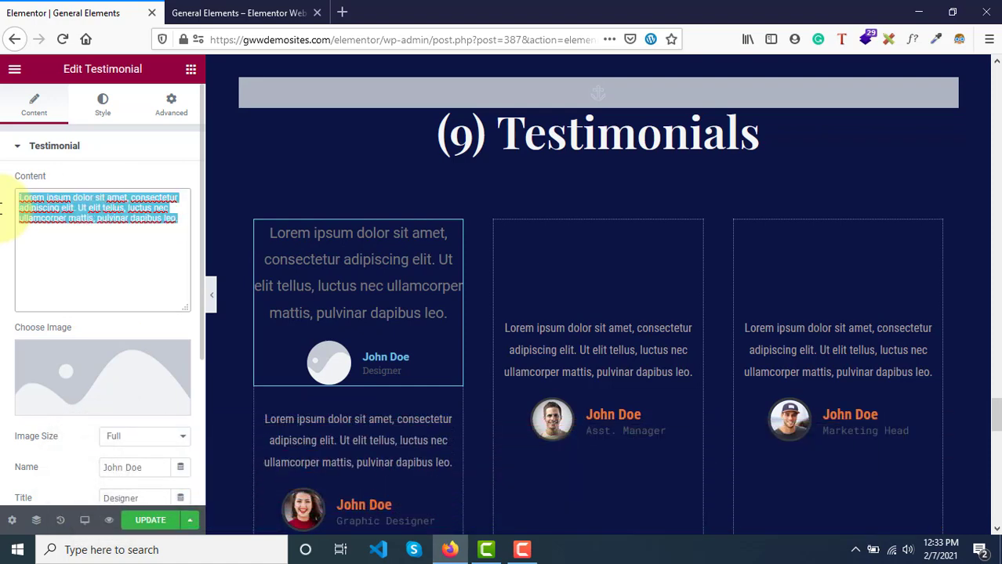
type("H")
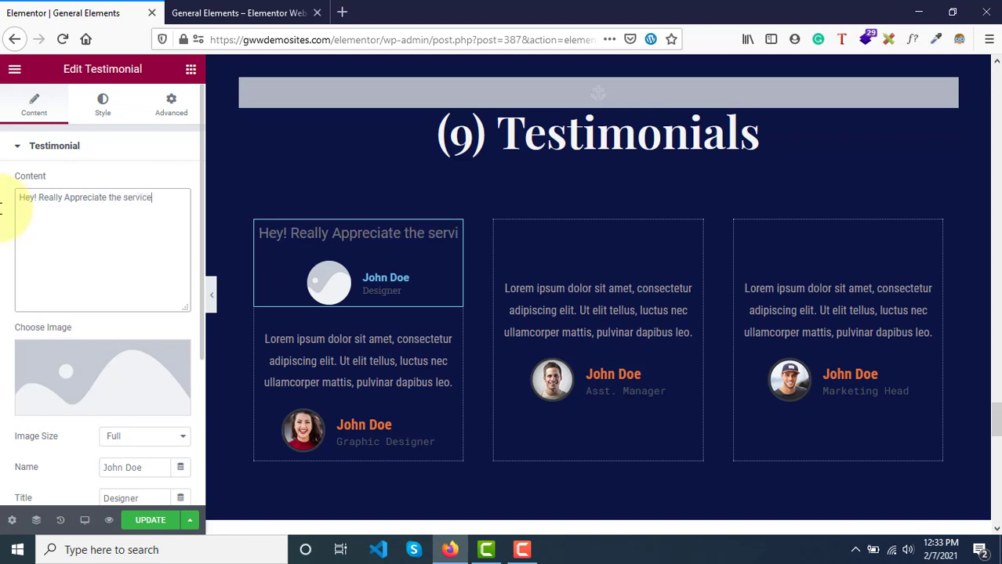
type("and Quality of w")
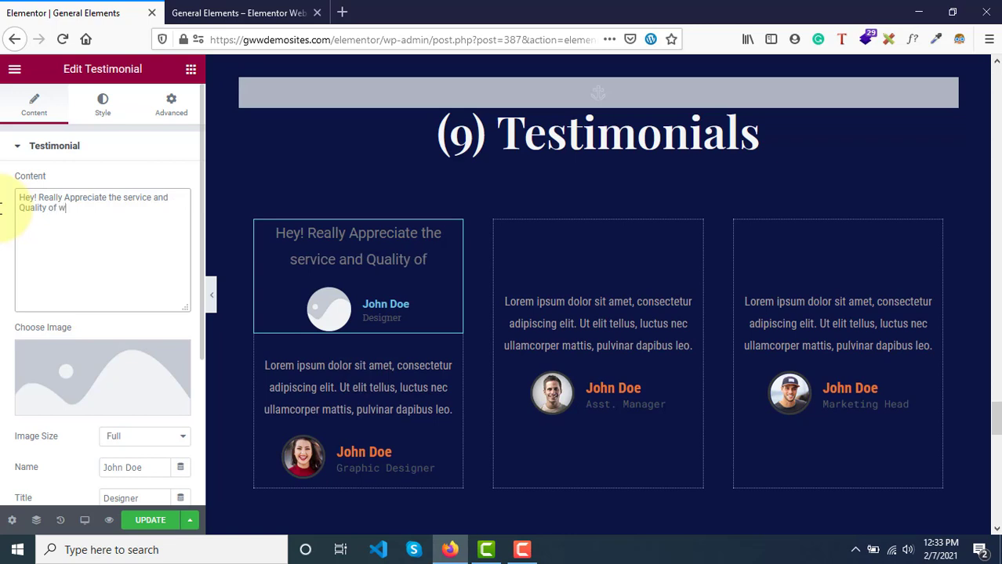
type(" donw")
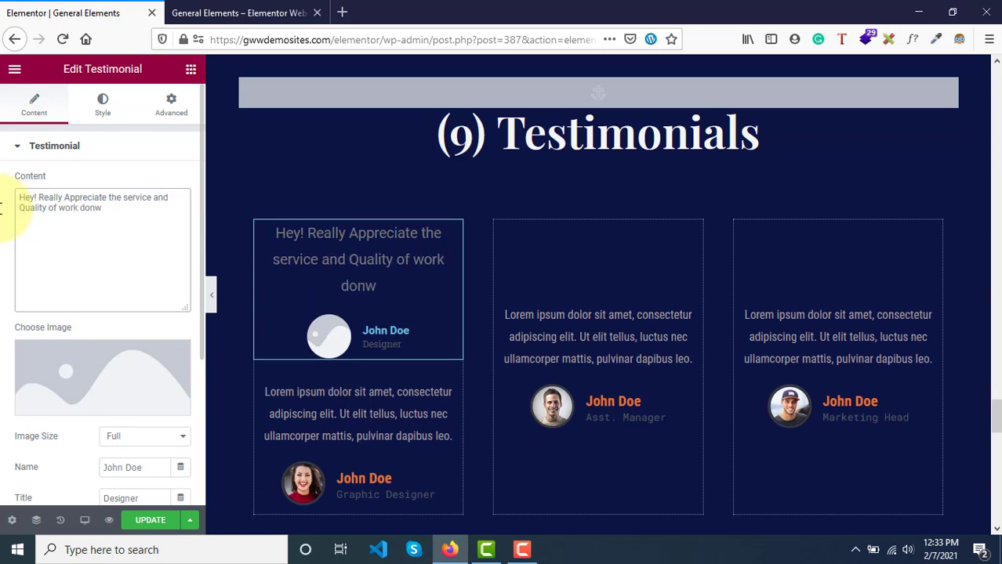
key("BackSpace")
type("e on time.")
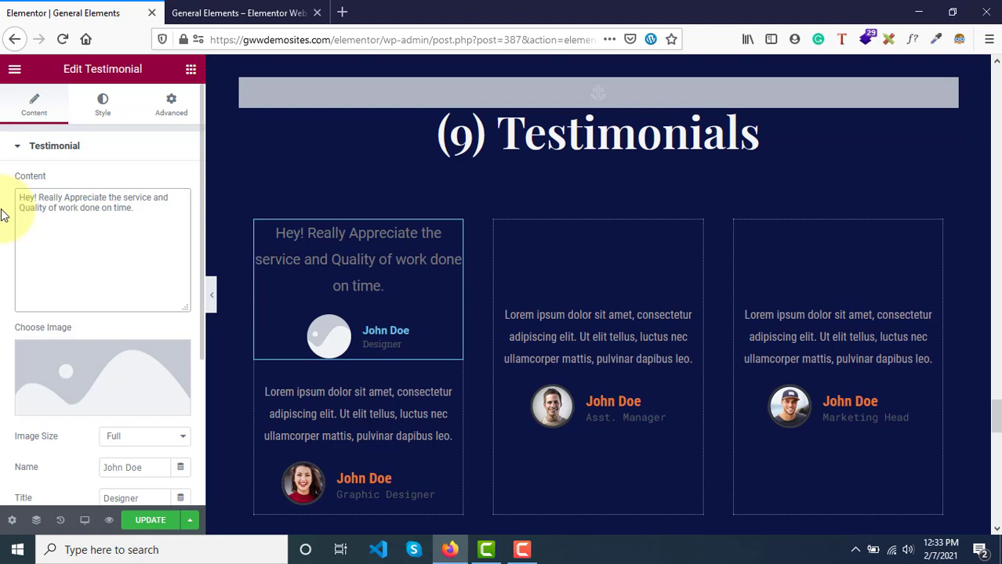
- Set the new testimonial's image to dispacher_icon.png from the media library
left_click(84, 394)
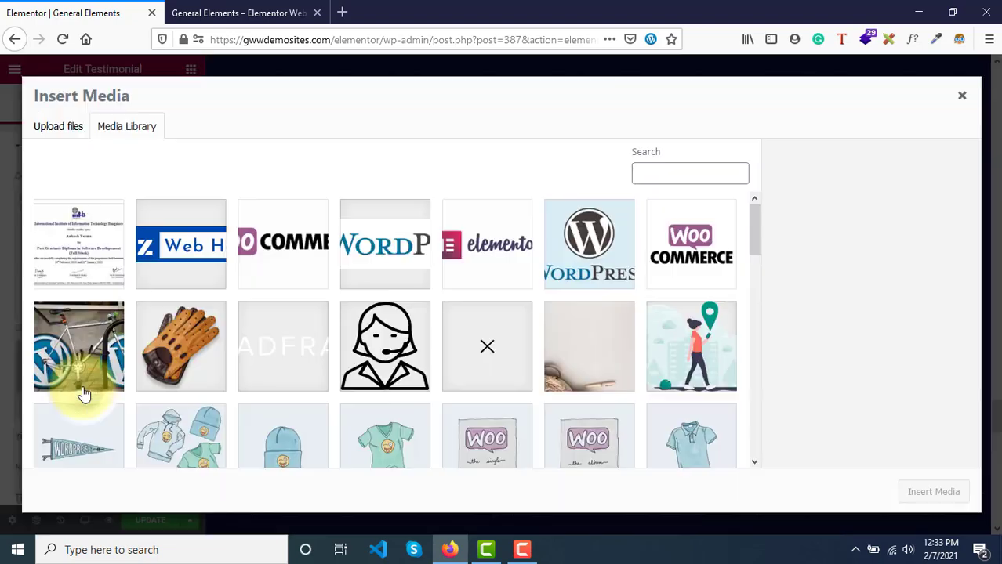
left_click(396, 363)
left_click(913, 493)
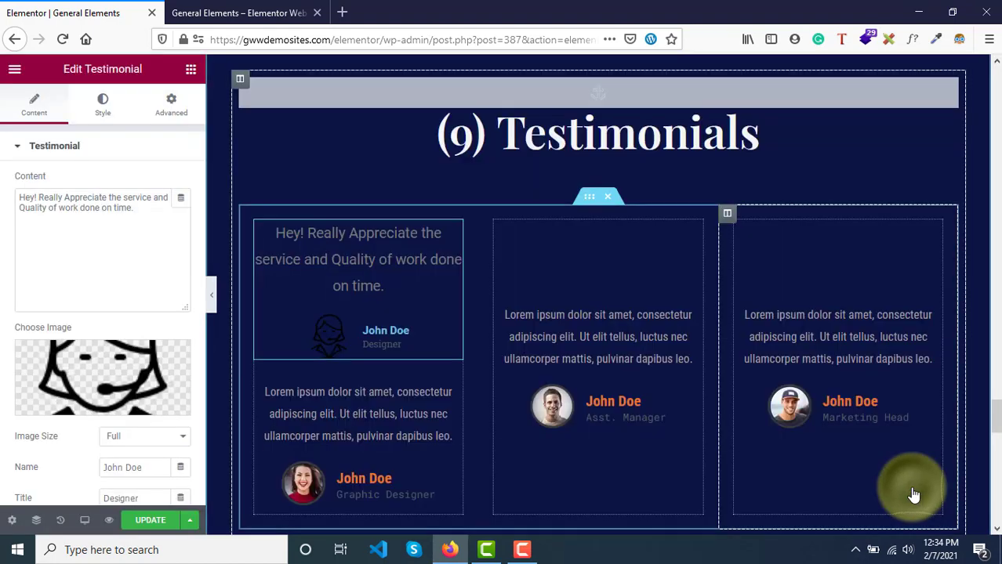
- Replace the new testimonial's image with ava4-1.png, the smiling man in a cap, from the media library
left_click(92, 385)
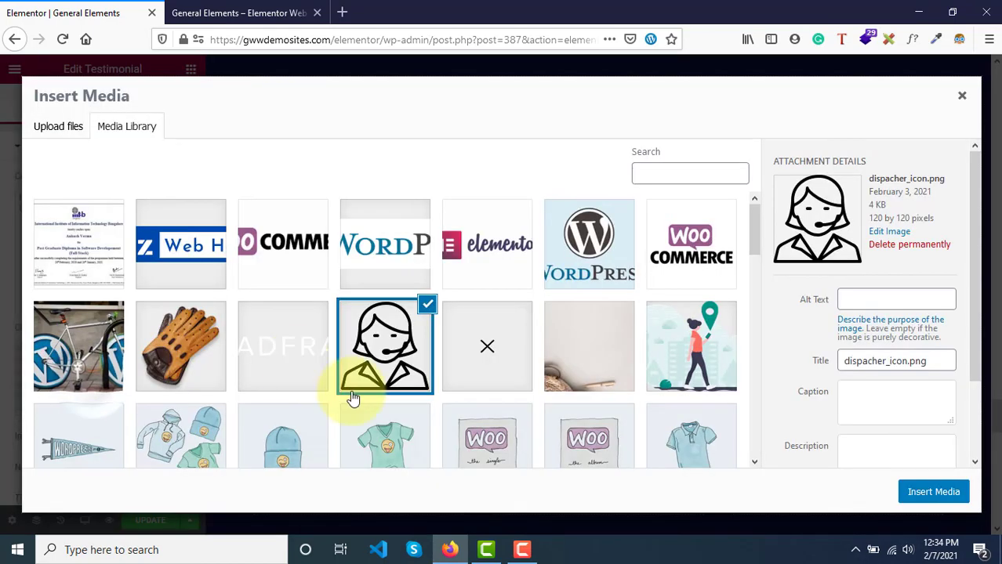
scroll(352, 398, "down", 10)
scroll(353, 398, "down", 3)
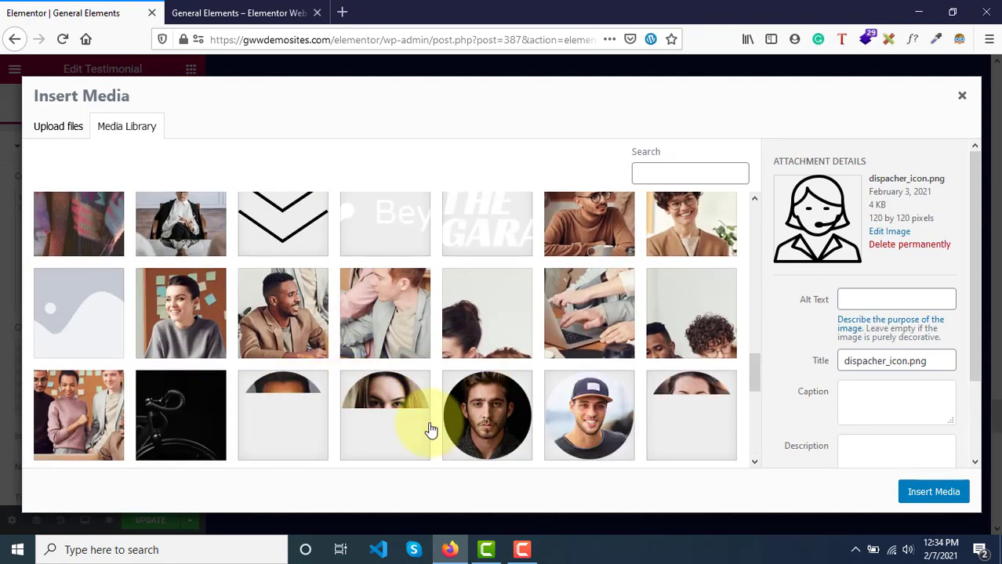
left_click(588, 414)
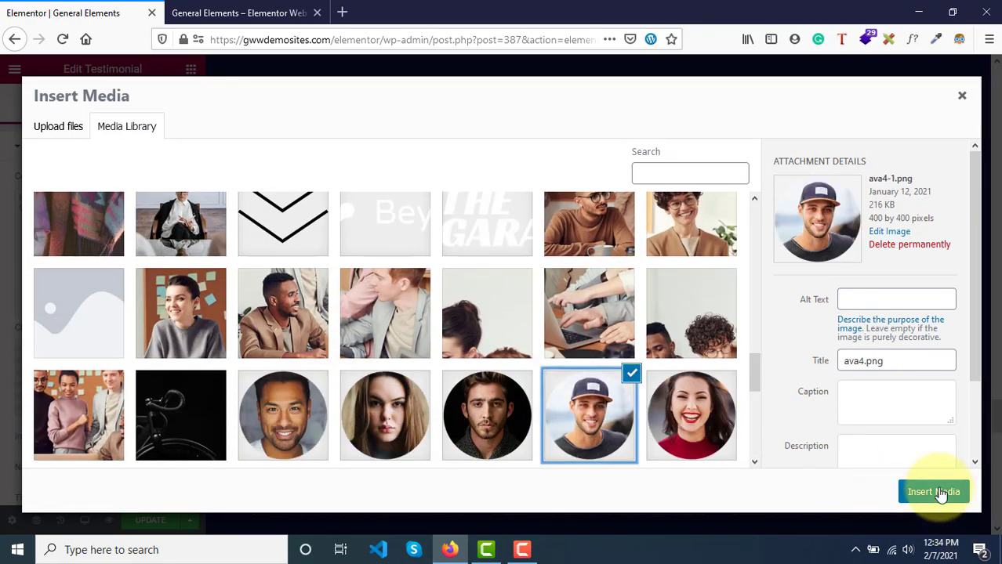
left_click(929, 491)
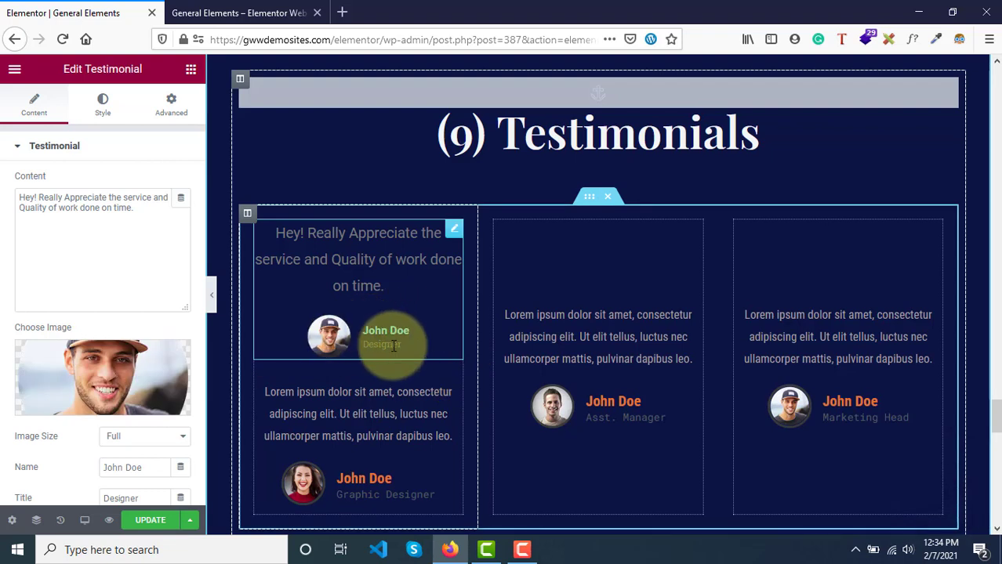
scroll(130, 387, "down", 2)
scroll(130, 387, "down", 1)
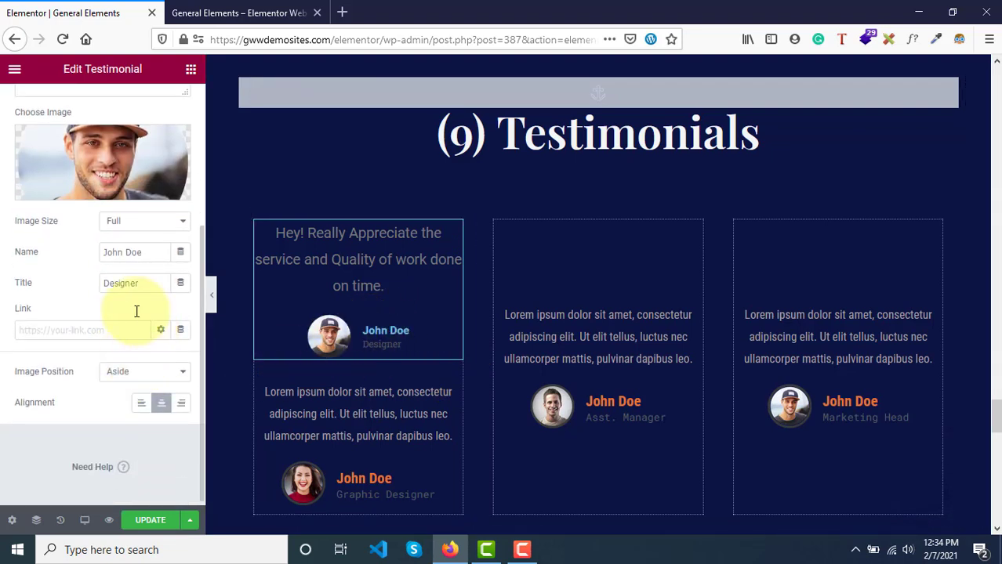
left_click_drag(145, 286, 89, 286)
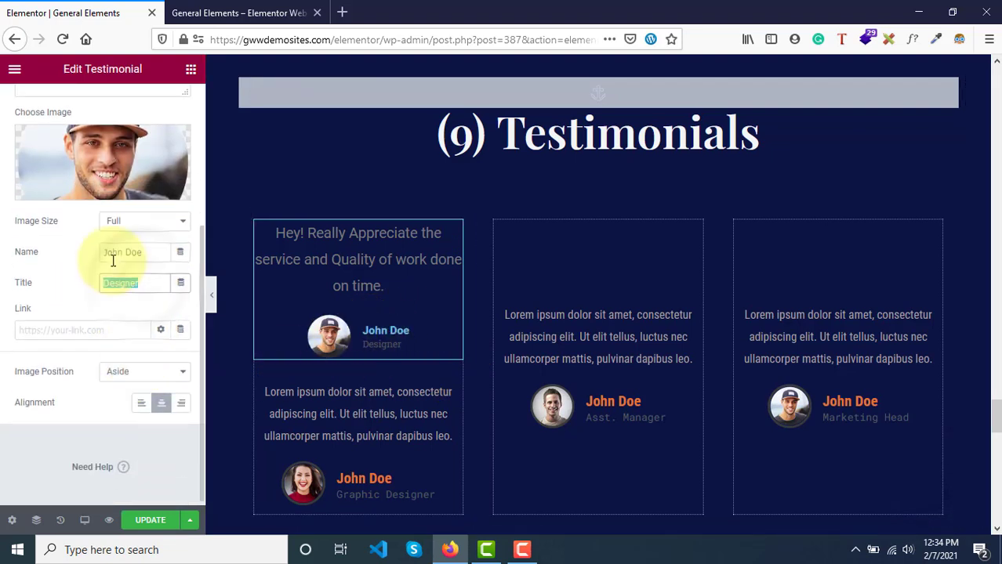
left_click_drag(155, 246, 78, 242)
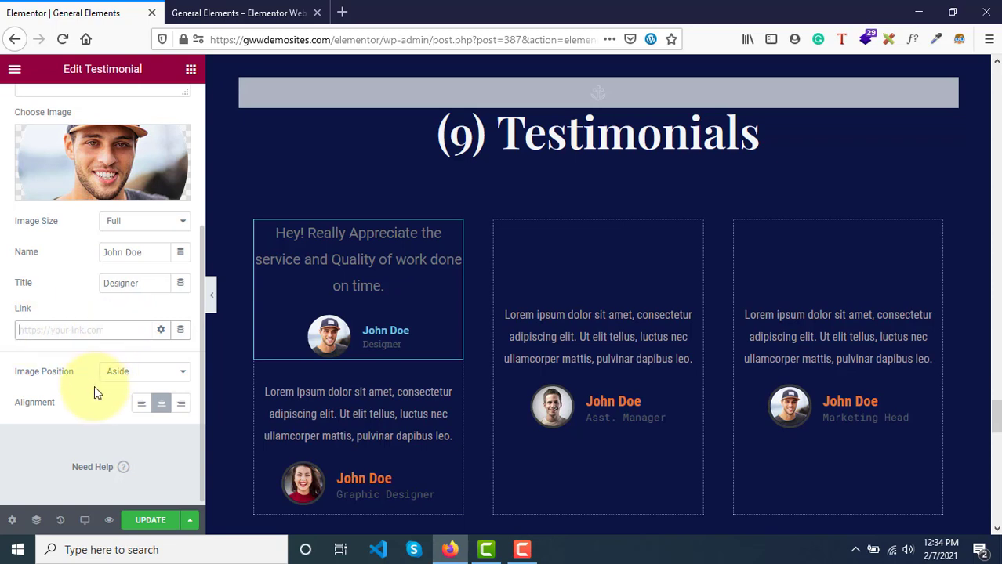
- Try the Top image position on the new testimonial and return it to Aside
left_click(138, 371)
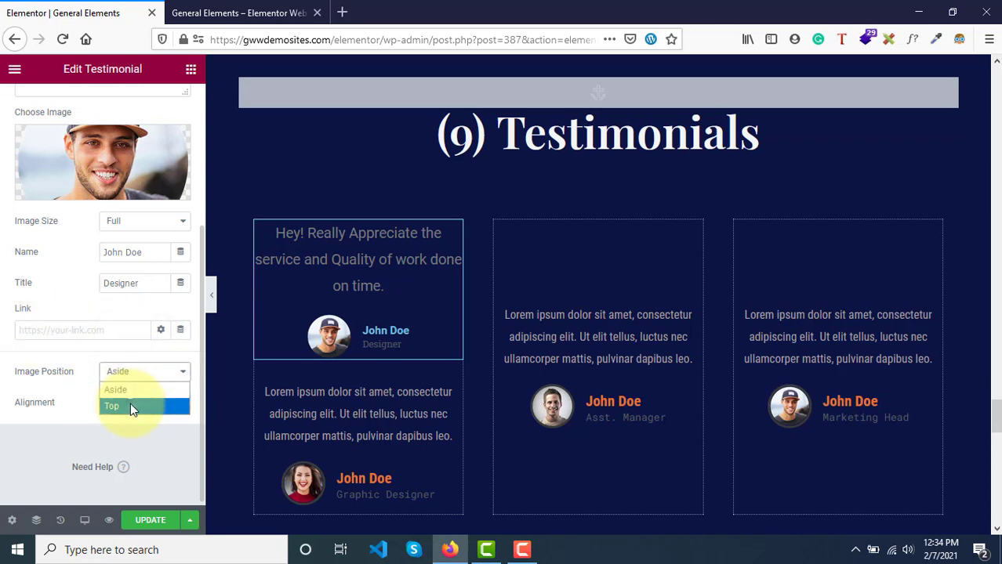
left_click(131, 406)
left_click(150, 375)
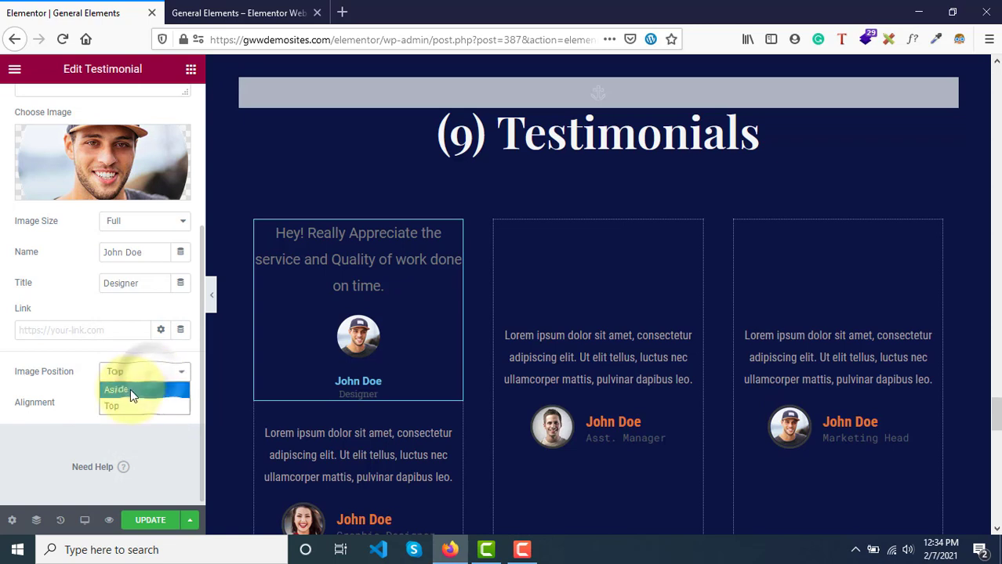
left_click(130, 389)
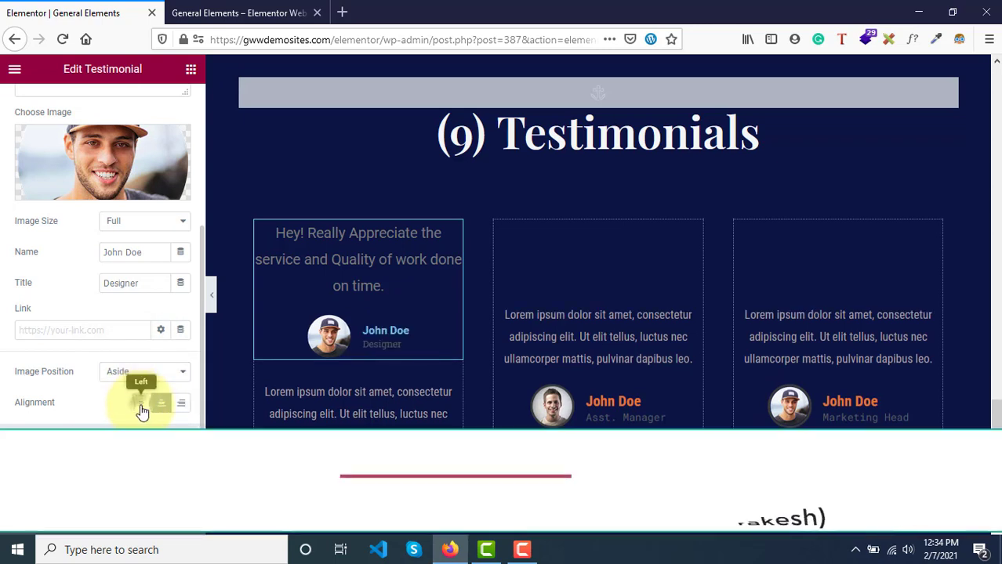
- Try the right and center alignments on the new testimonial and settle on left alignment
left_click(141, 405)
left_click(180, 404)
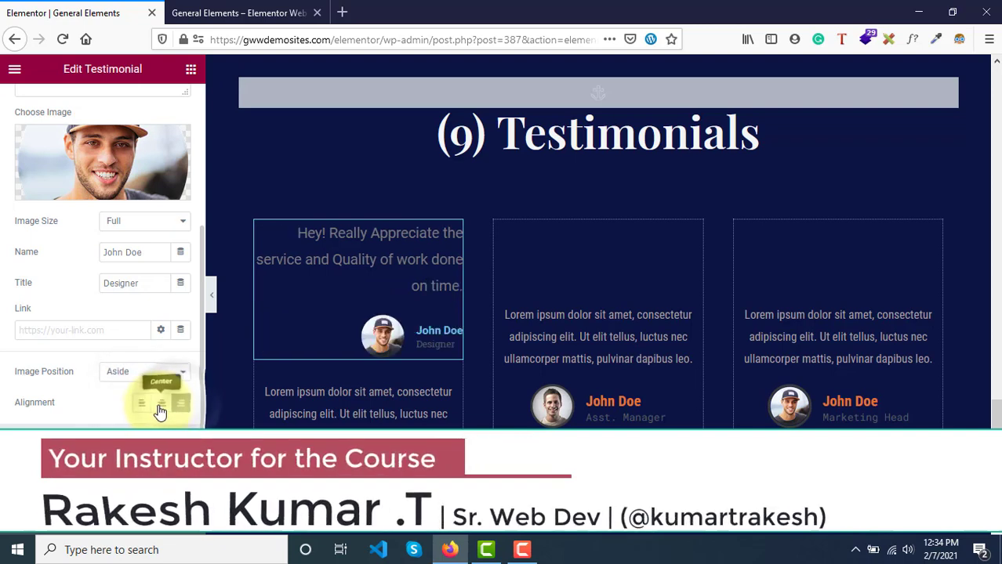
left_click(156, 408)
left_click(141, 408)
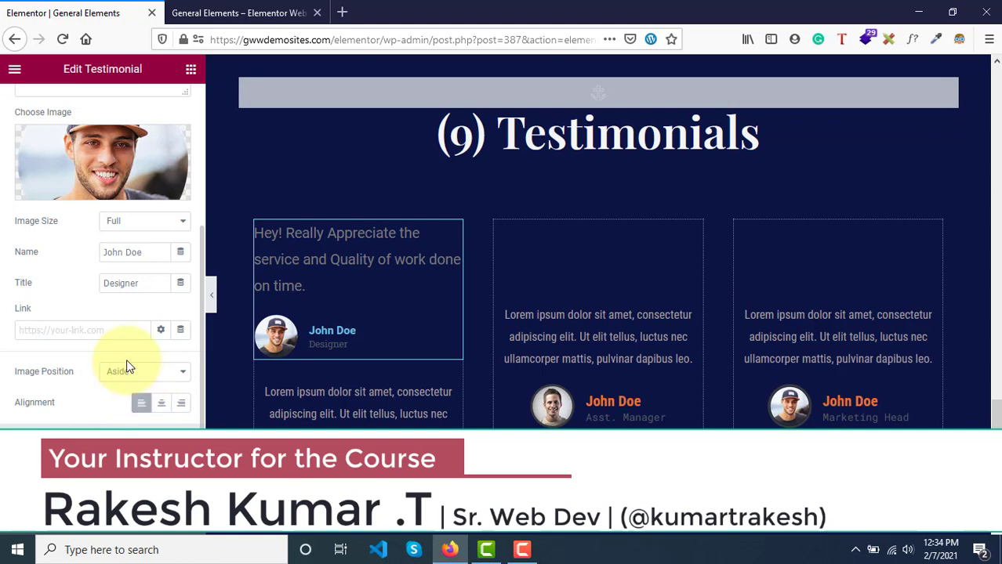
- Style the new testimonial's image with an image size of 83
scroll(117, 314, "up", 5)
left_click(102, 105)
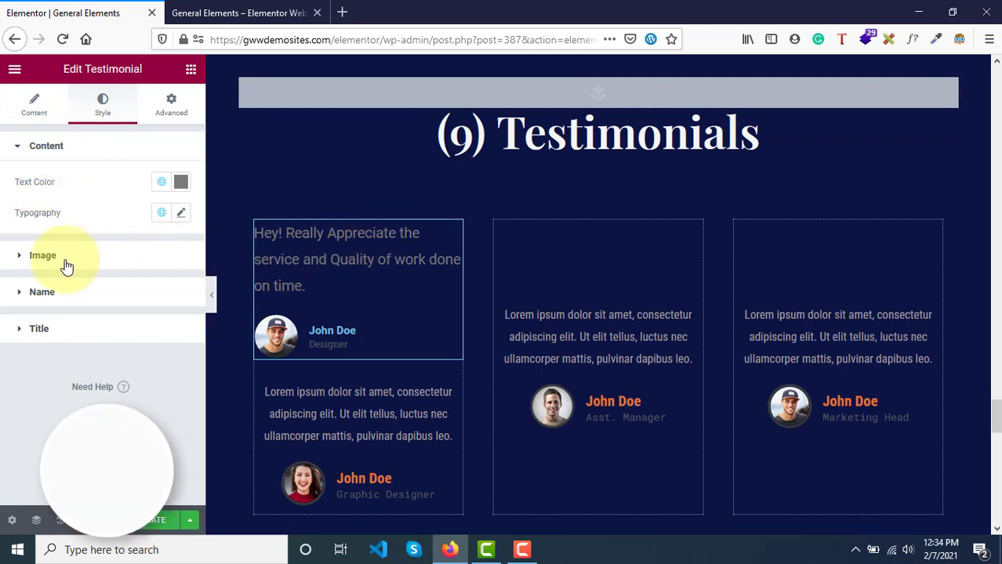
left_click(22, 259)
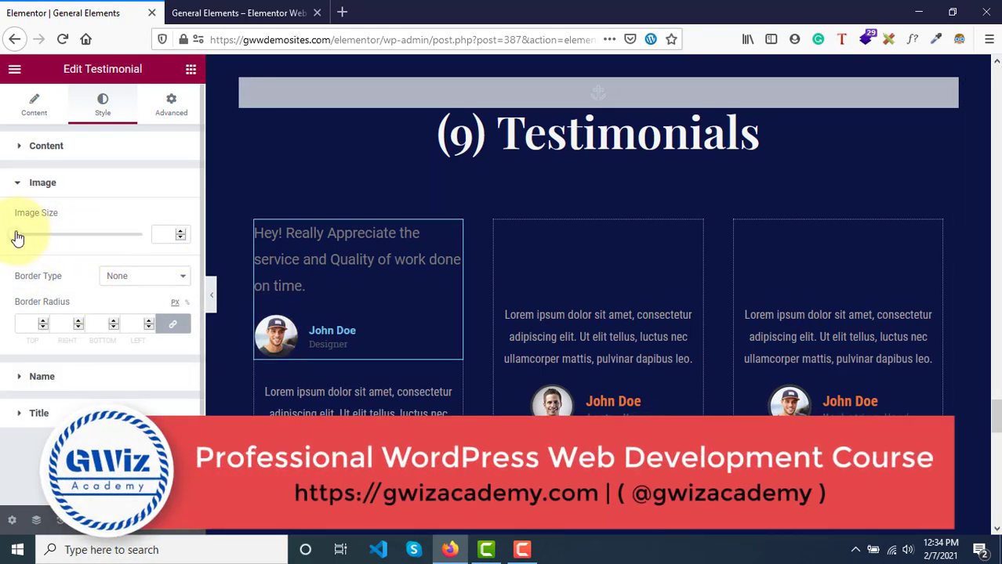
left_click_drag(17, 239, 61, 236)
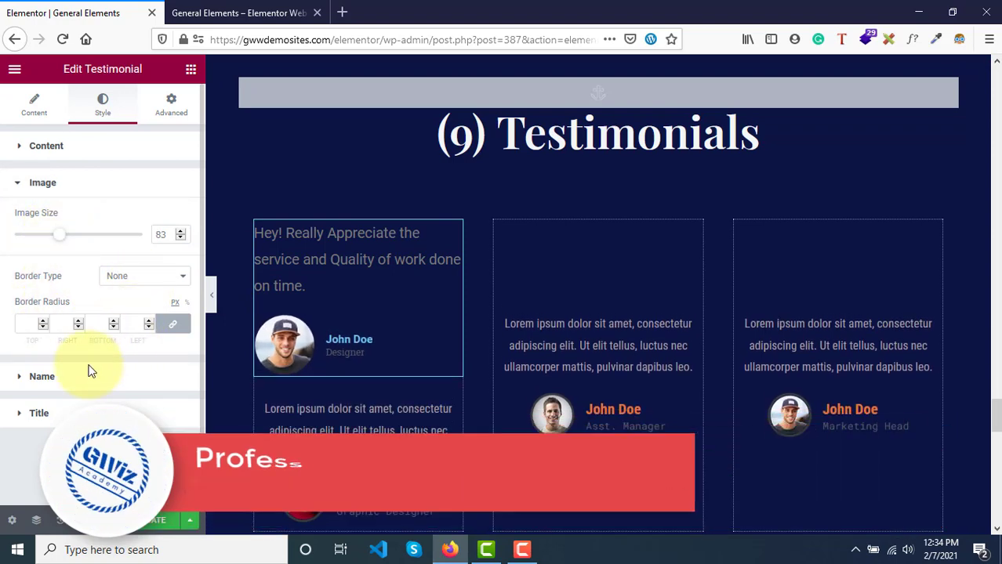
- Set the text color of the testimonial's name to white, #FFFFFF
left_click(49, 379)
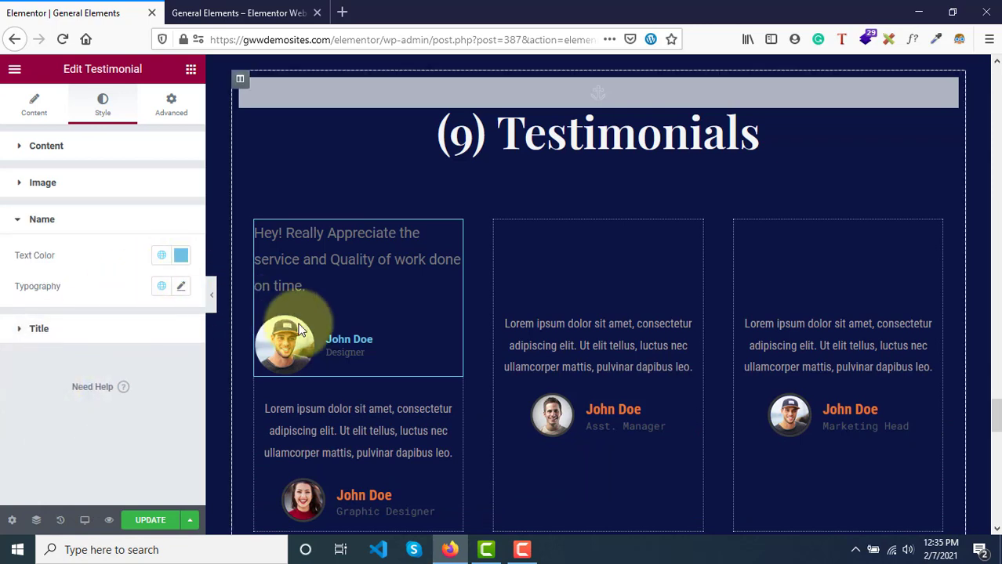
left_click(181, 257)
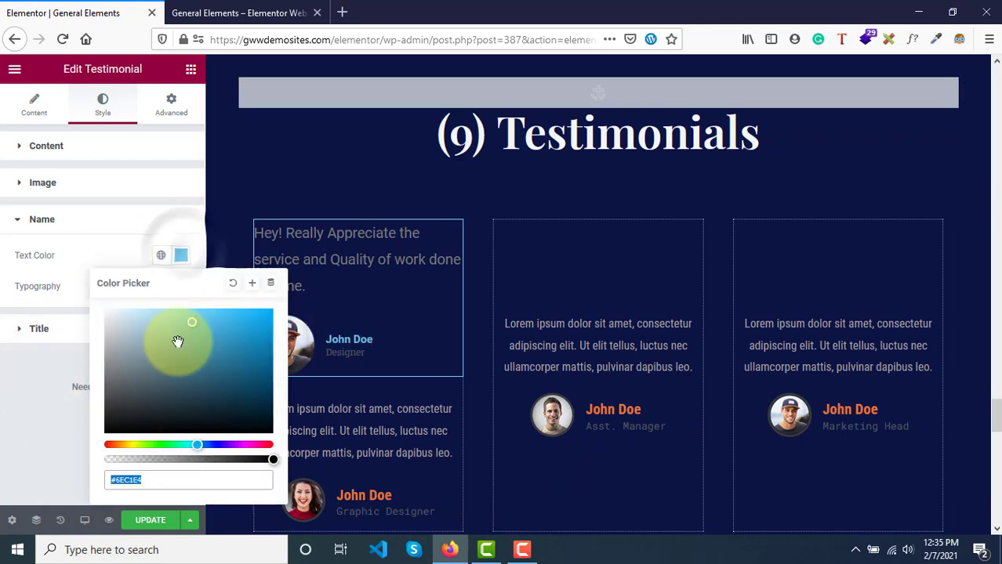
left_click_drag(186, 328, 96, 301)
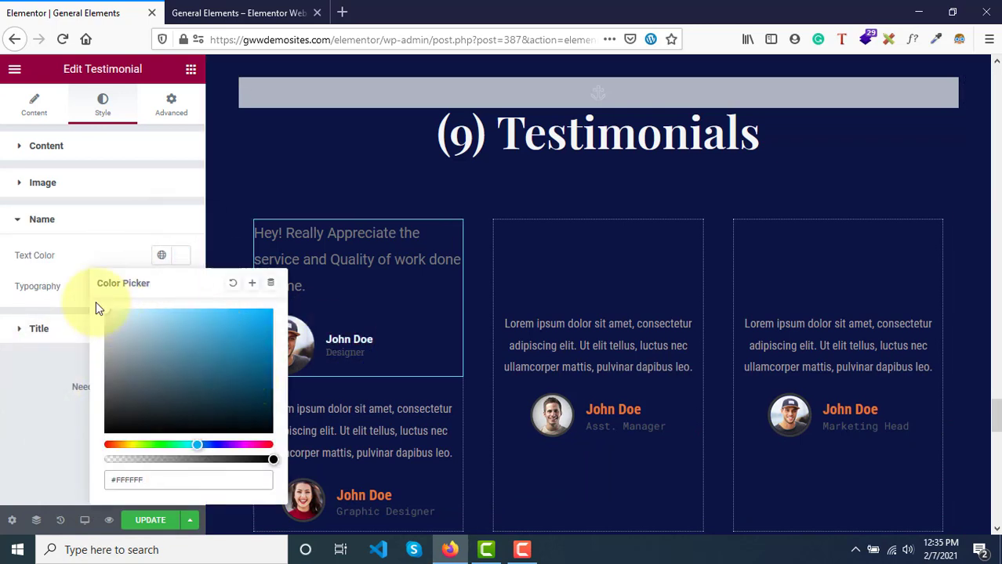
left_click(59, 252)
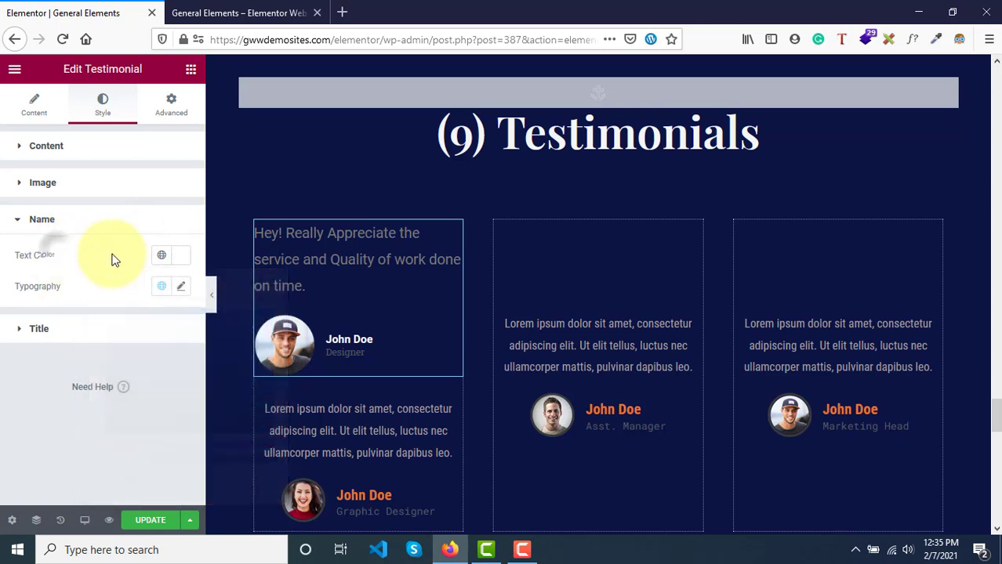
- Set the typography size of the testimonial's name to 23 px
left_click(181, 287)
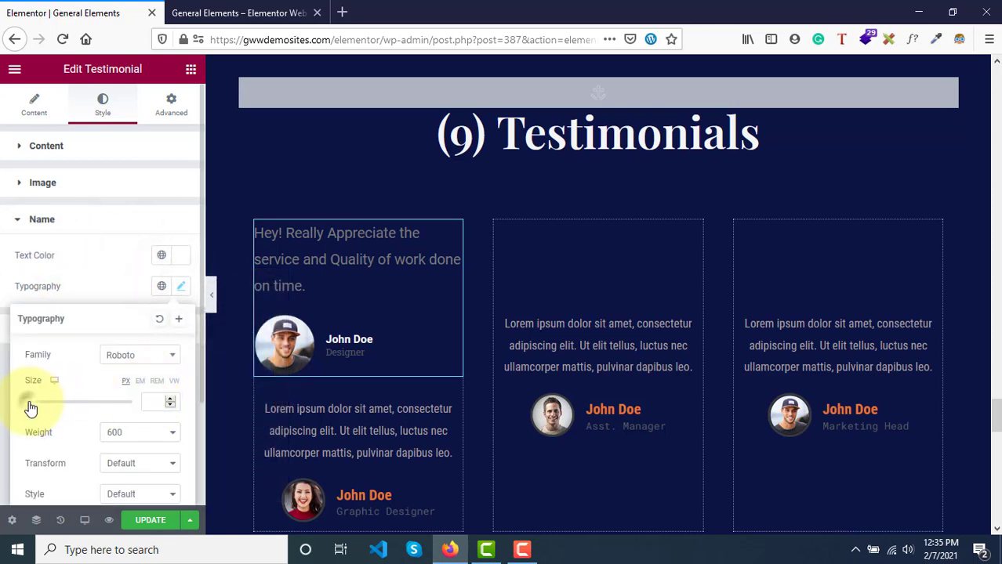
mouse_move(30, 408)
left_mouse_down()
mouse_move(45, 404)
mouse_move(35, 407)
left_mouse_up()
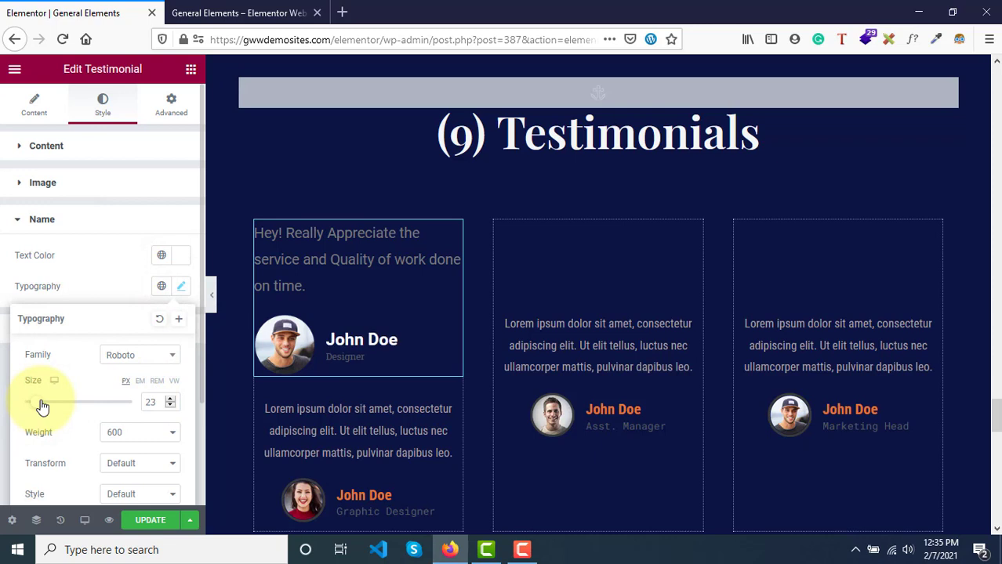
left_click(69, 279)
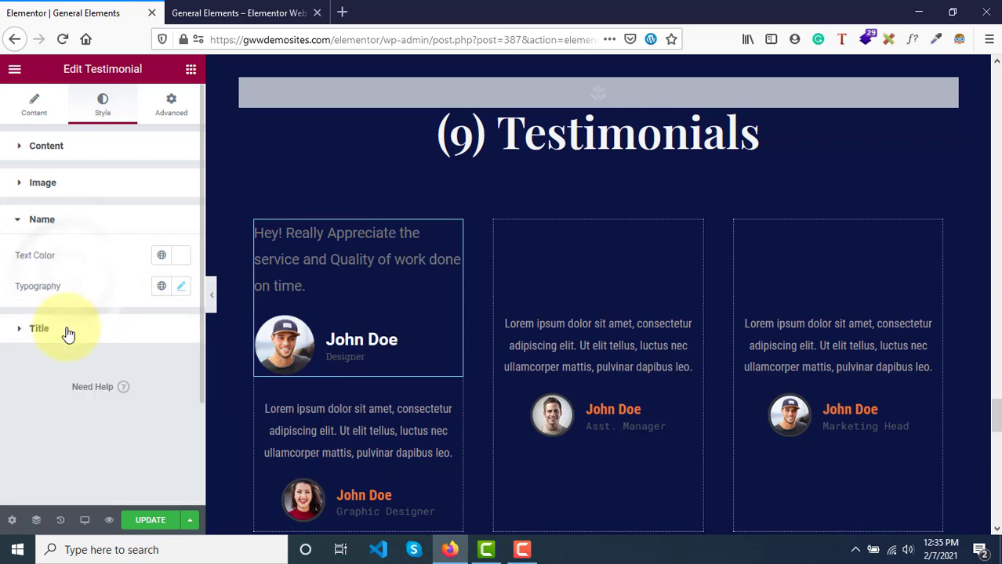
- Lighten the text color of the testimonial's title to #A4B0BE
left_click(69, 331)
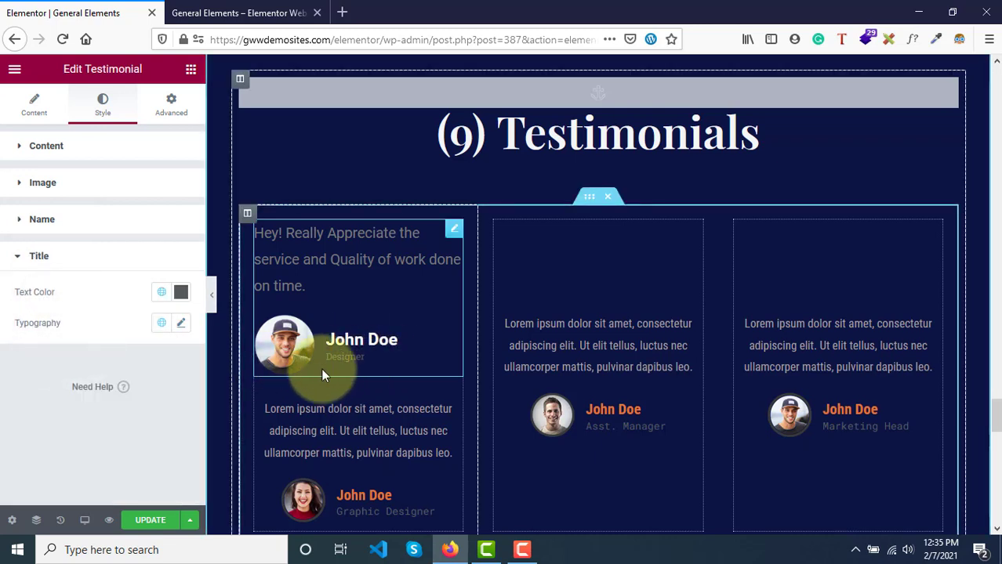
left_click(180, 292)
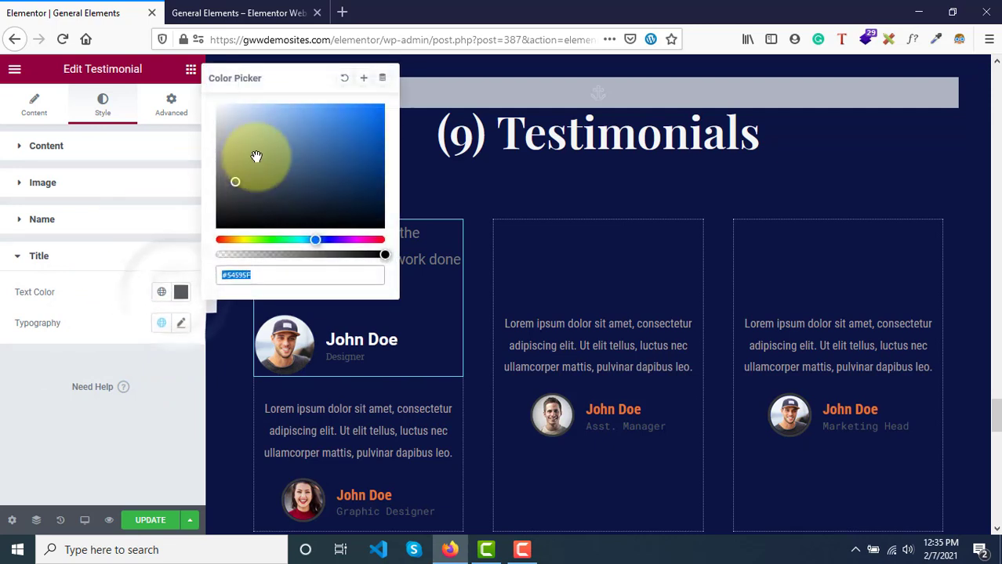
left_click_drag(257, 156, 247, 147)
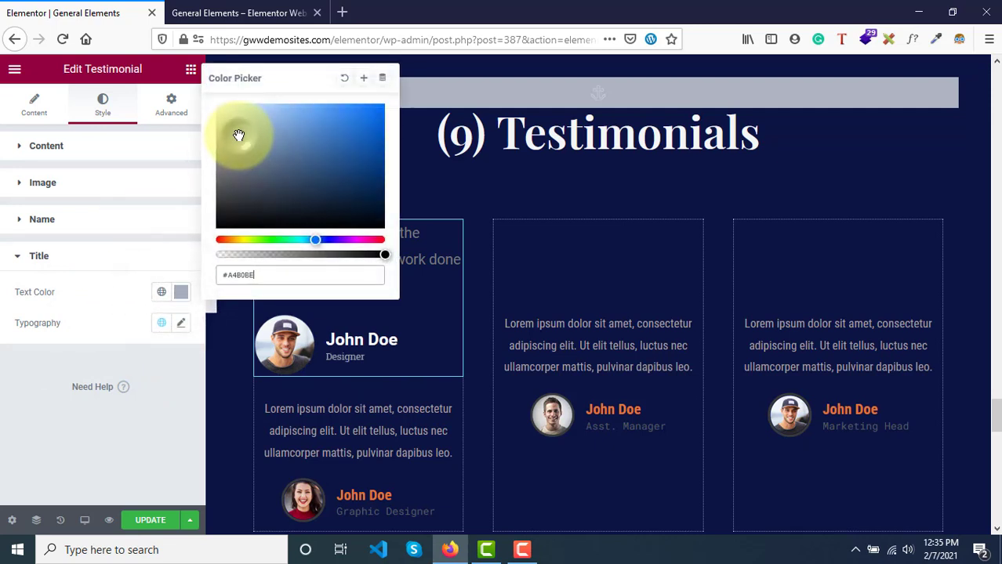
- Check the typography options of the testimonial's title without changing them
left_click(181, 325)
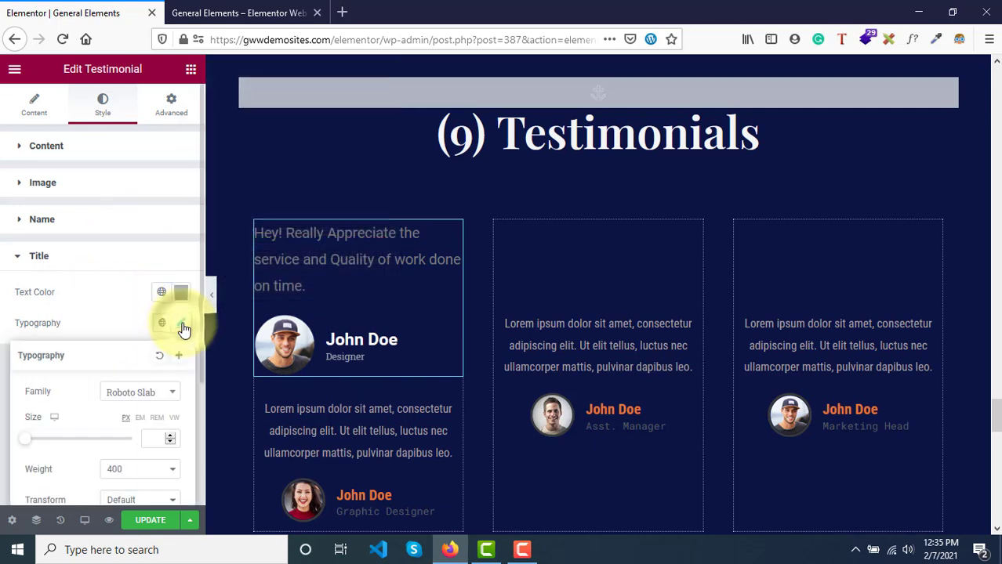
scroll(123, 437, "down", 3)
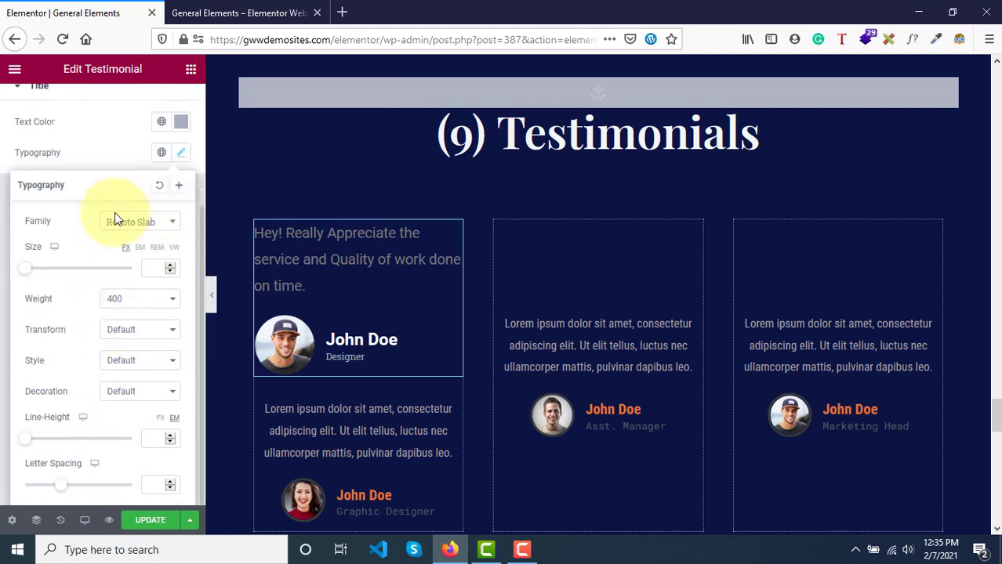
left_click(99, 157)
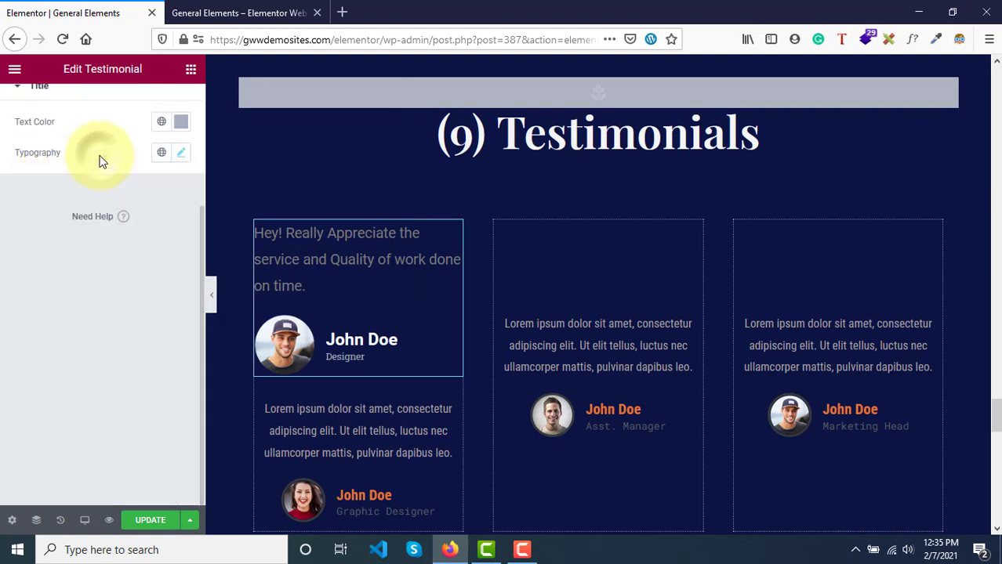
- Set the text color of the testimonial's content to a muted reddish gray, about #968585
left_click(39, 149)
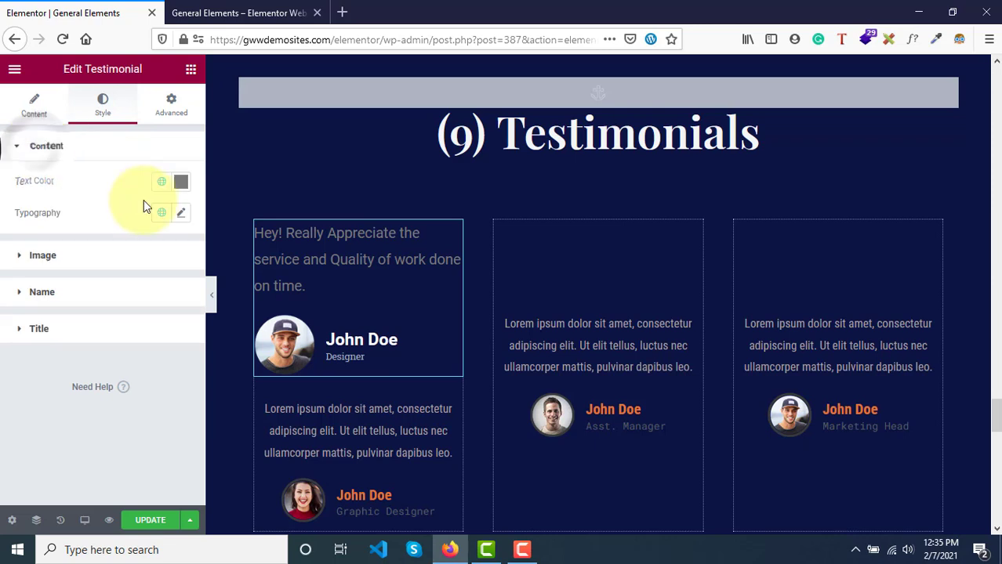
left_click(181, 182)
left_click_drag(135, 250, 123, 284)
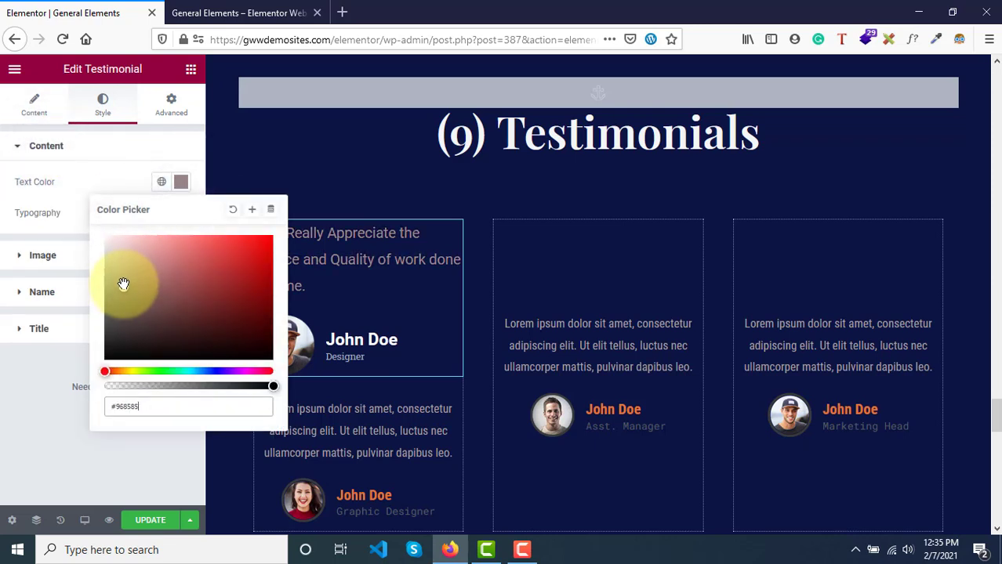
left_click(60, 214)
- Set the typography size of the testimonial's content to 23 px
left_click(181, 214)
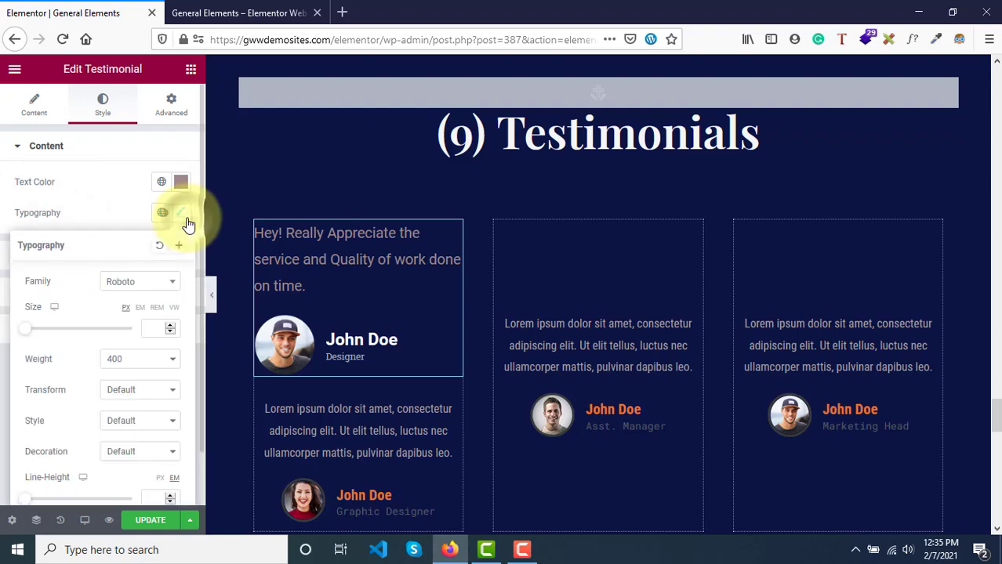
left_click_drag(25, 335, 39, 334)
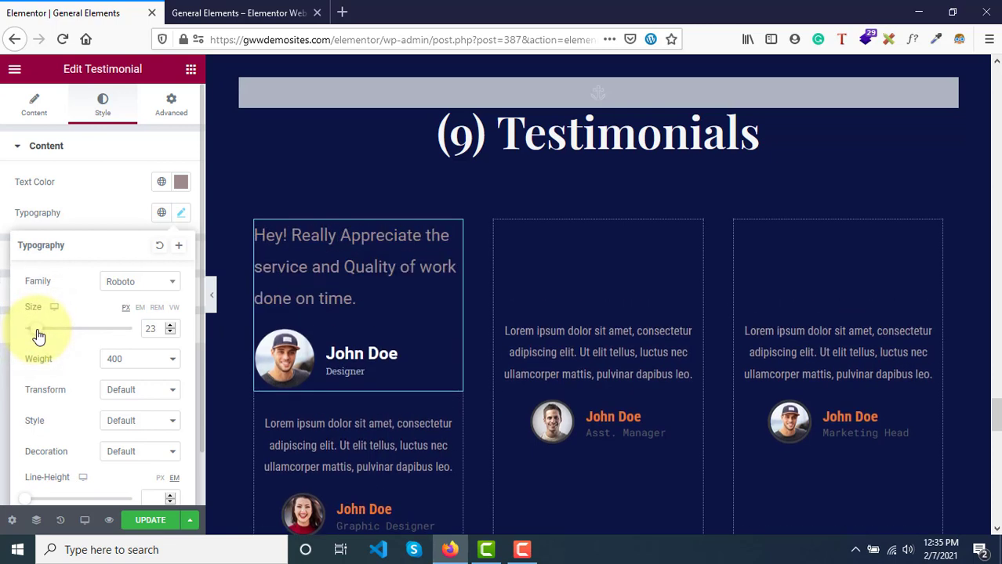
left_click(98, 212)
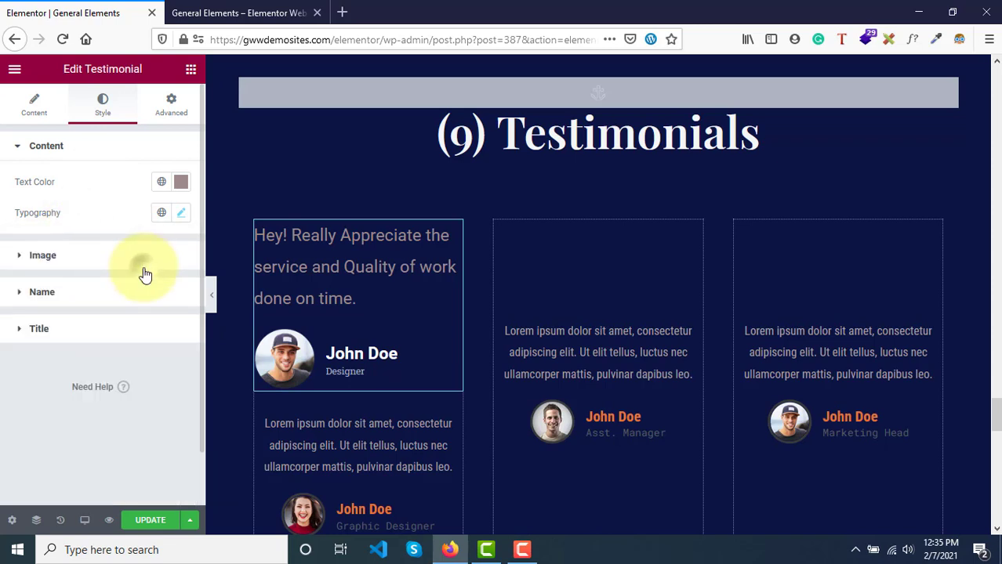
- Set the testimonial's image size to 65 and its padding to 20 px on all sides
left_click(144, 267)
mouse_move(61, 241)
left_mouse_down()
mouse_move(40, 237)
mouse_move(49, 241)
left_mouse_up()
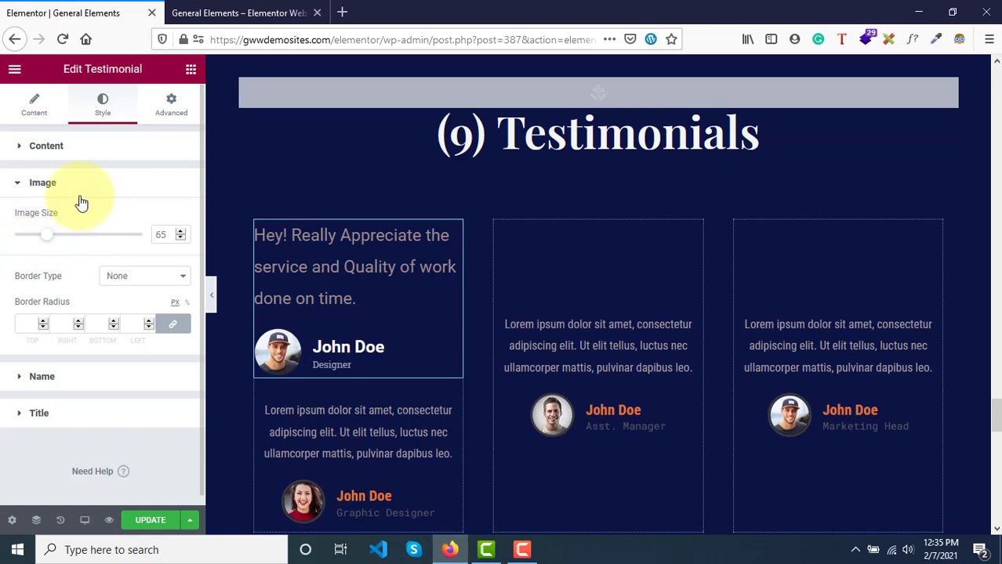
left_click(171, 106)
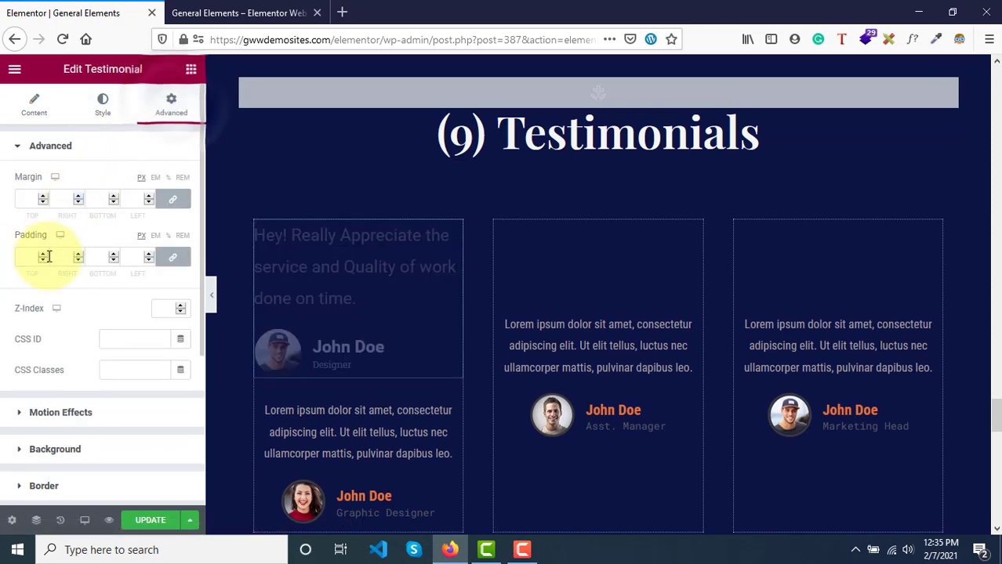
type("20")
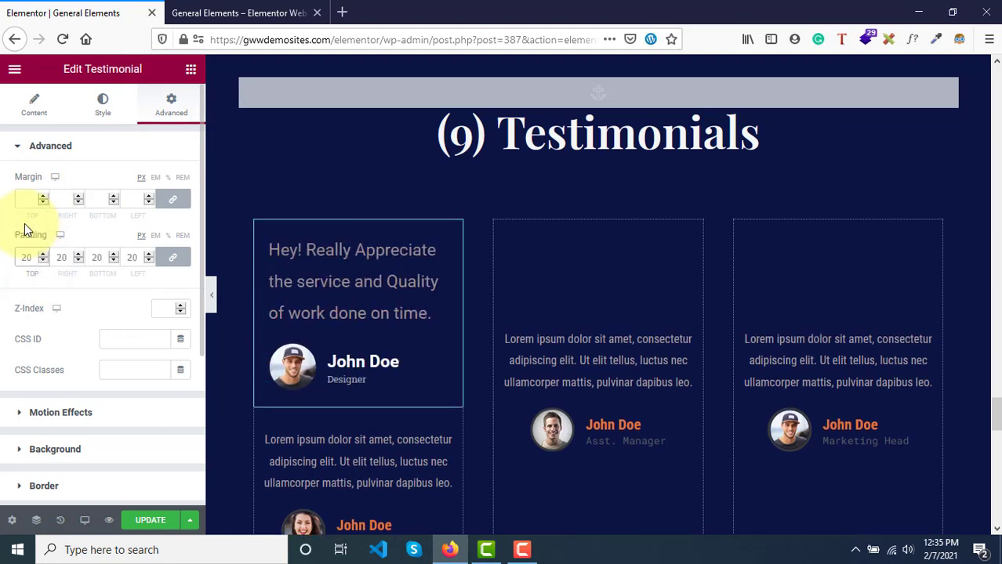
- Give the testimonial a solid border with a width of 1 on all sides and update the page
scroll(71, 403, "down", 3)
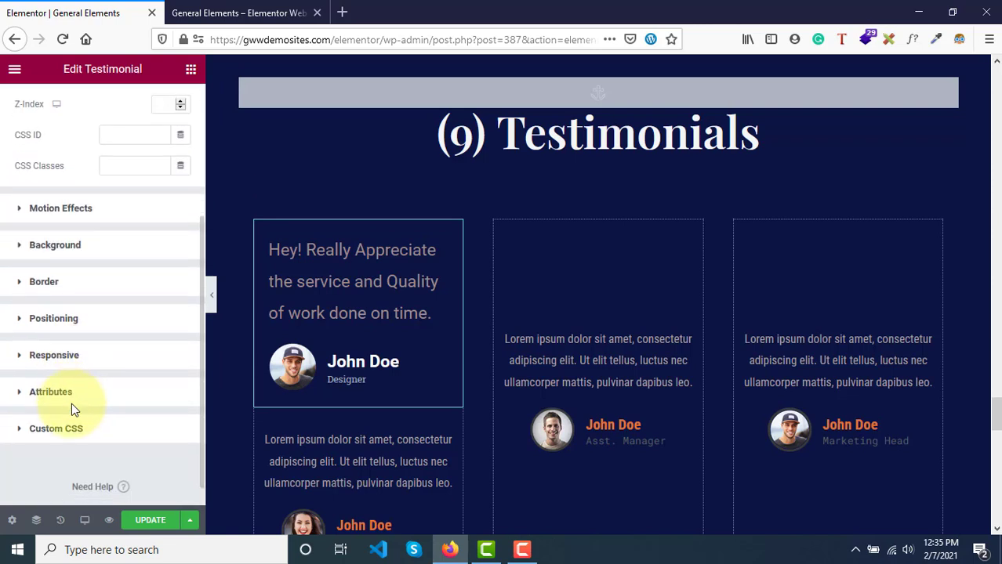
left_click(72, 271)
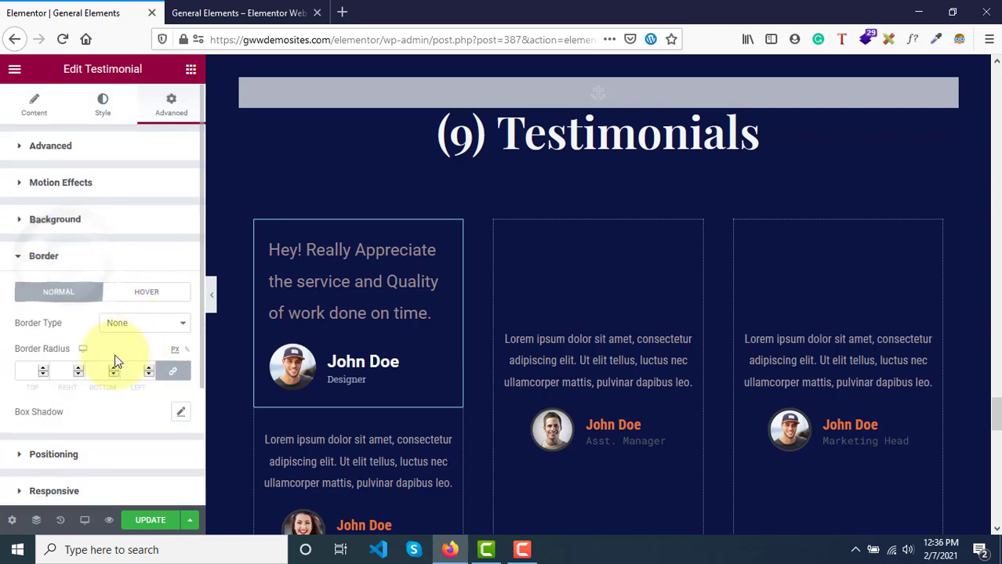
left_click(154, 329)
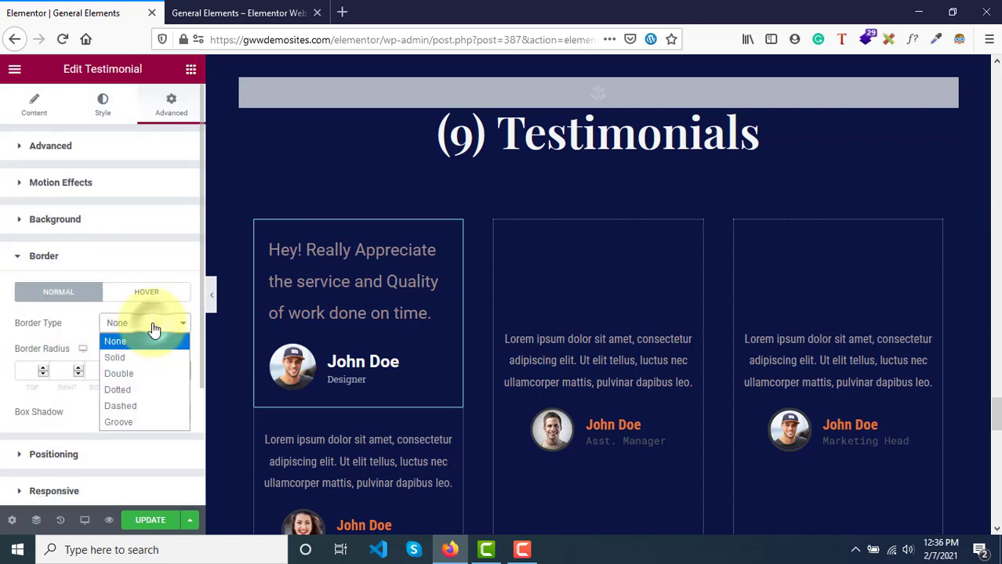
left_click(116, 359)
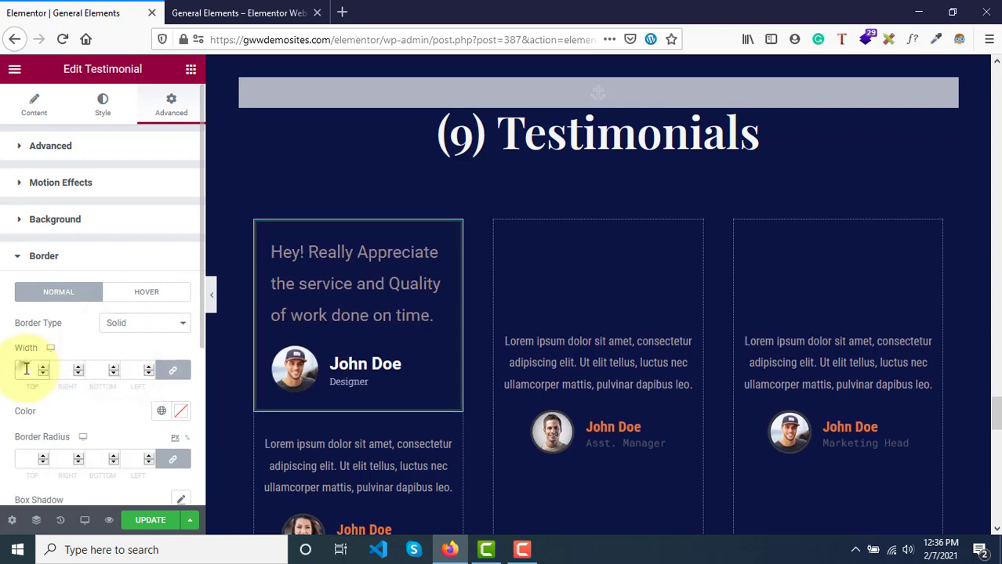
type("1")
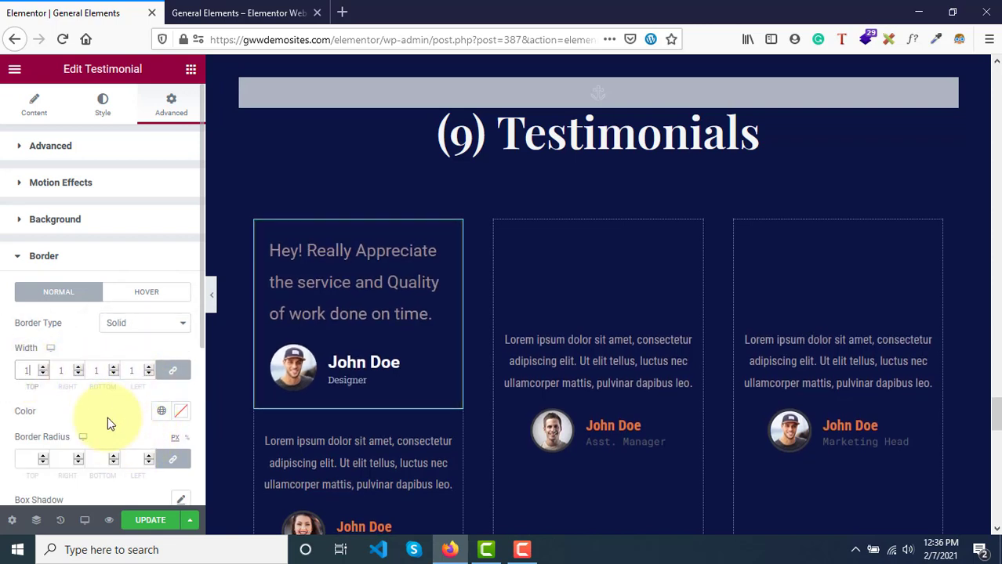
scroll(108, 414, "down", 2)
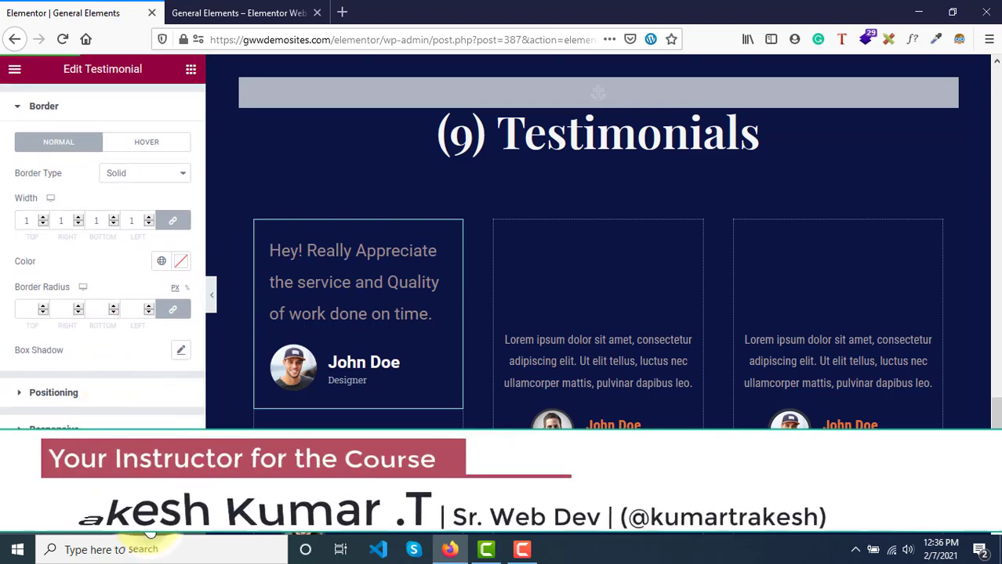
- Switch to the reloaded General Elements preview page and examine the new testimonial in the Testimonials section
left_click(225, 10)
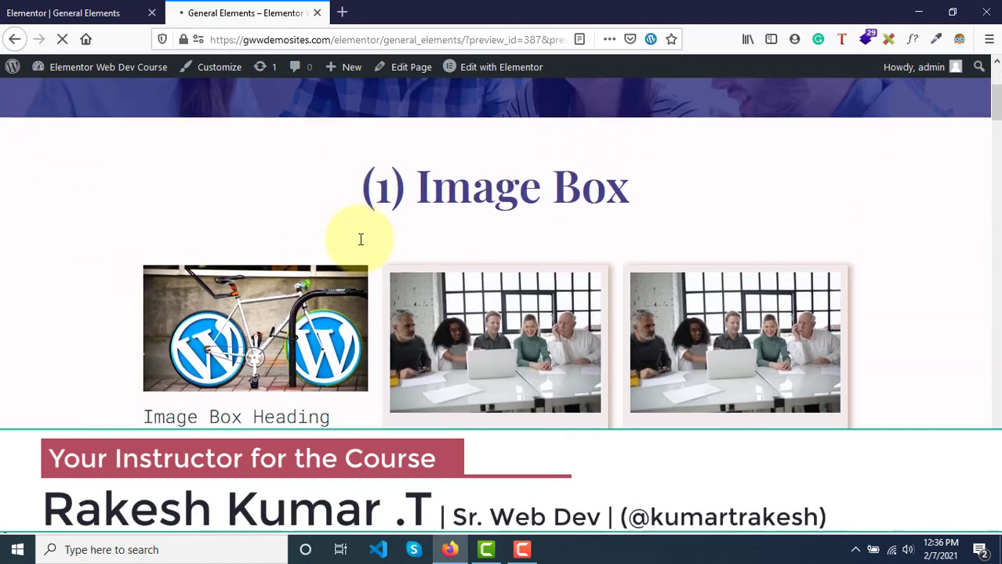
scroll(361, 239, "down", 15)
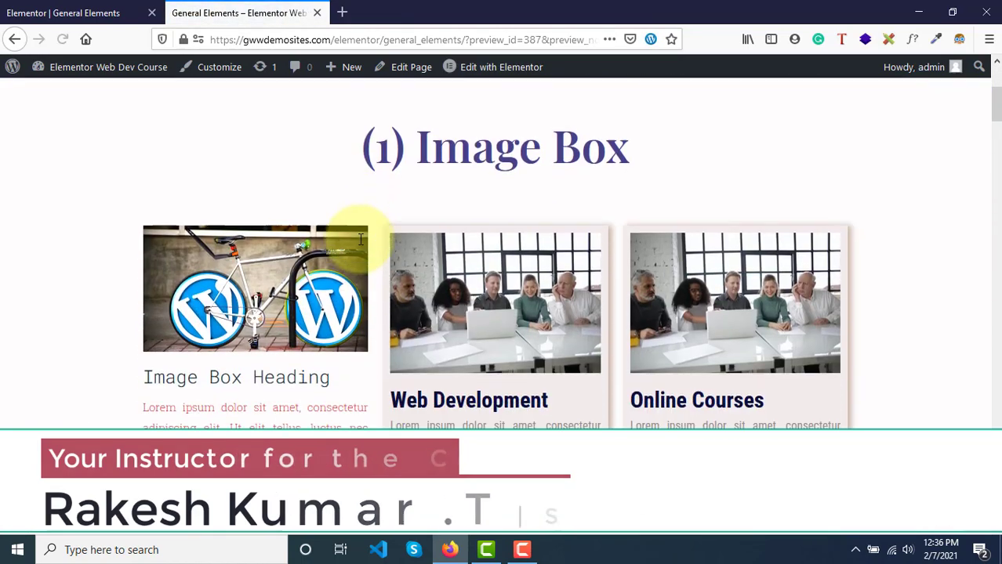
scroll(360, 239, "down", 15)
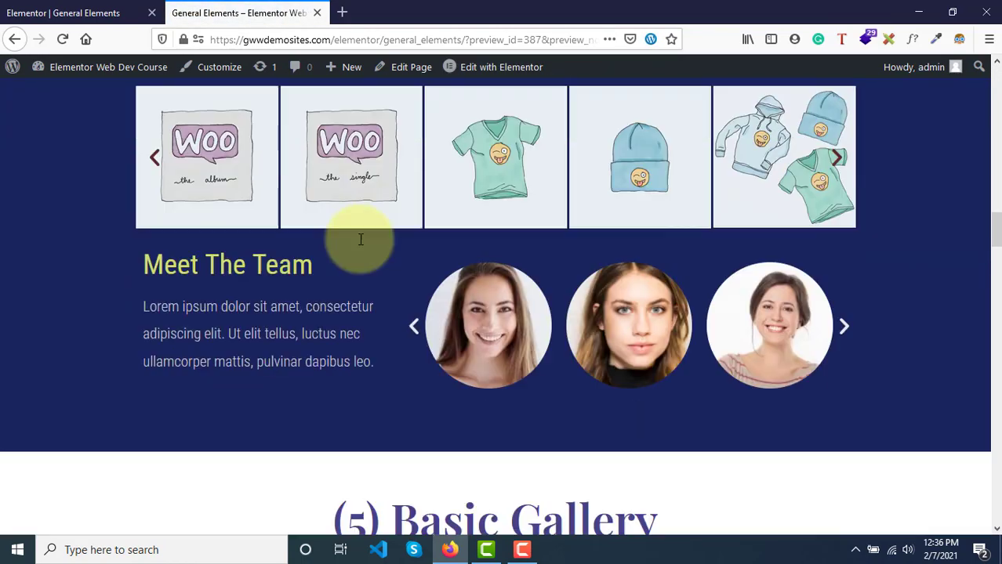
scroll(361, 239, "down", 15)
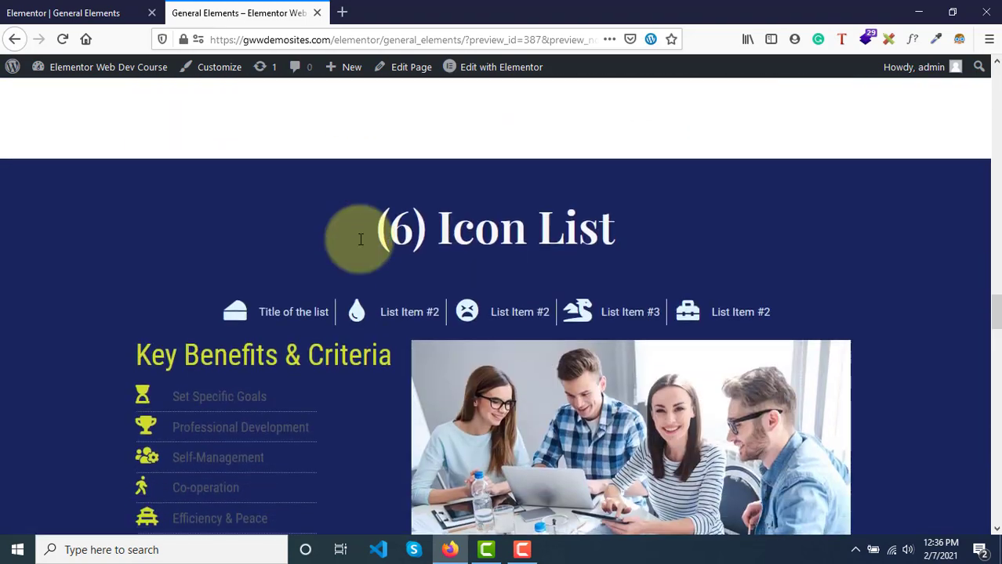
scroll(360, 239, "down", 10)
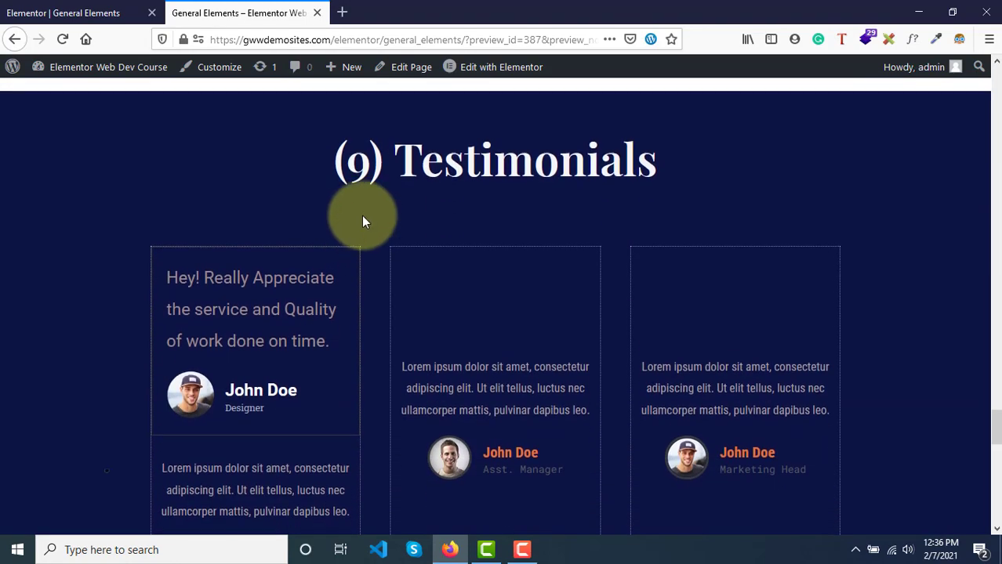
scroll(361, 217, "down", 2)
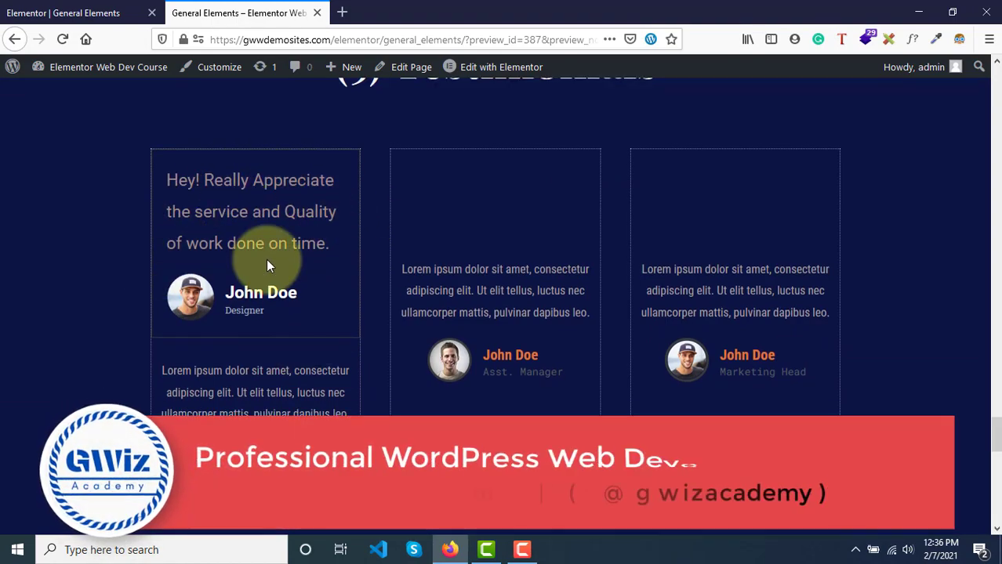